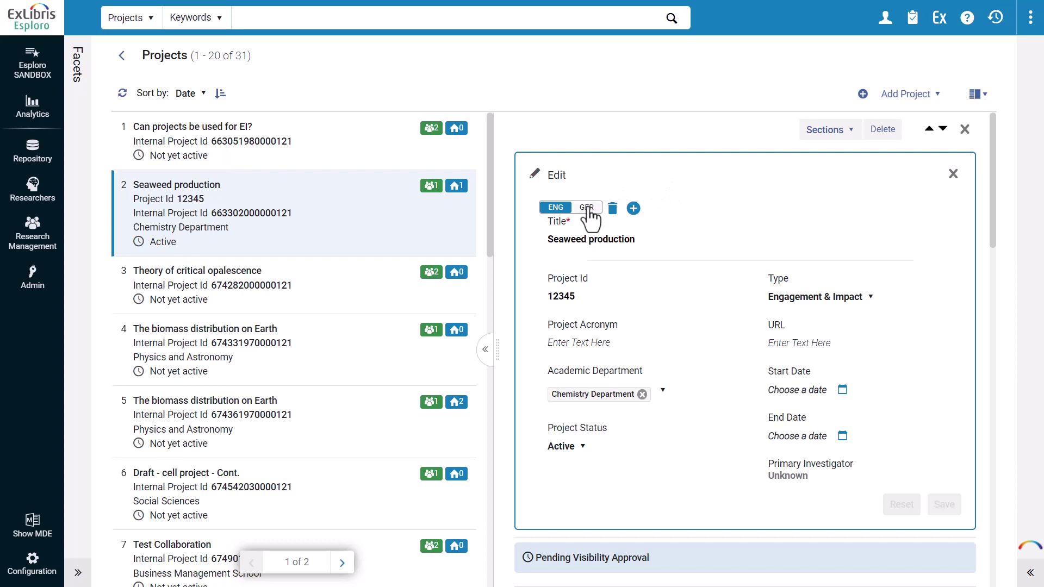
# Compare the German and English versions of the Seaweed production project title
pyautogui.click(587, 209)
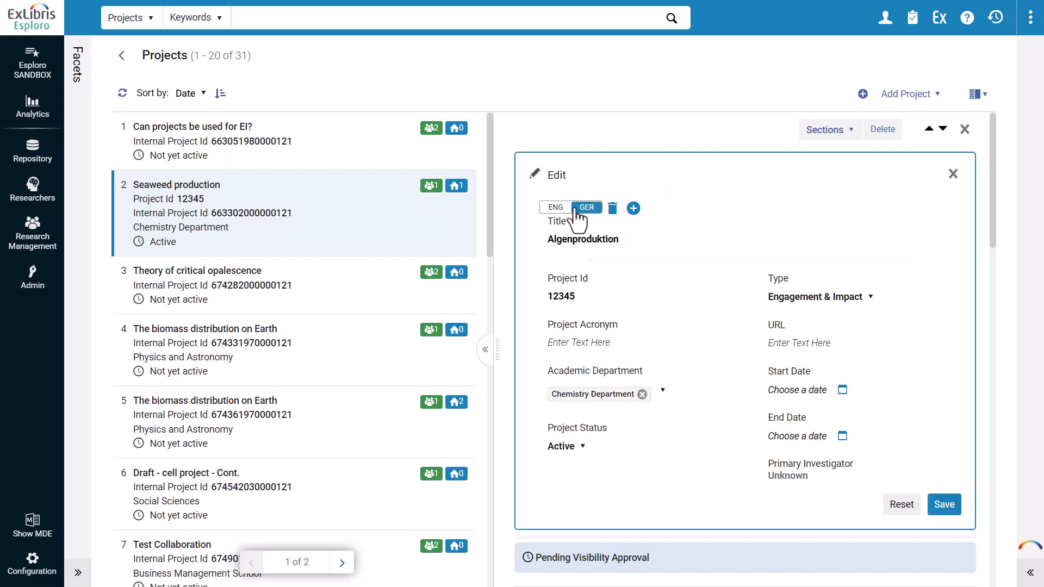
pyautogui.click(556, 208)
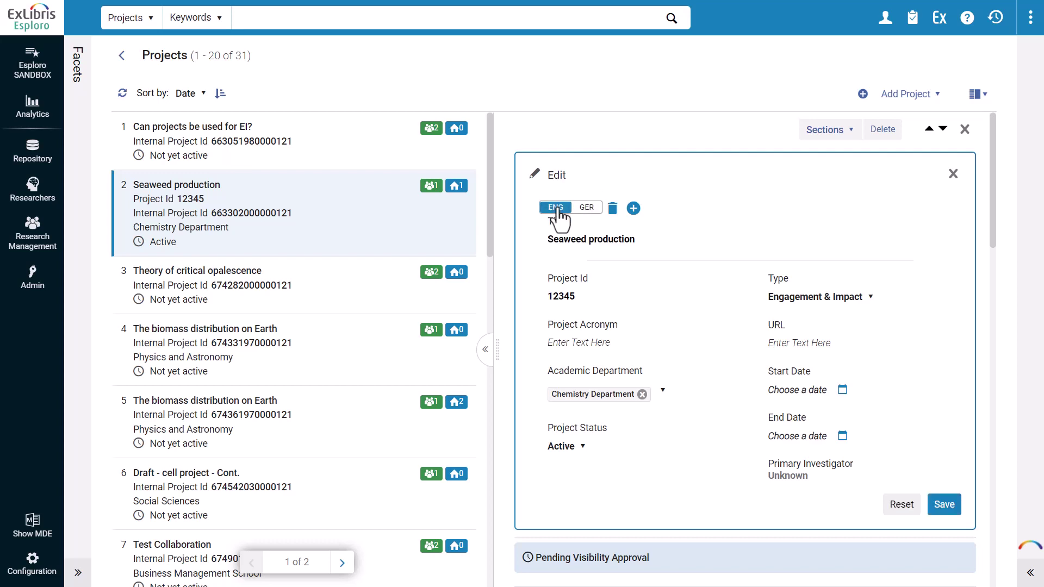
pyautogui.click(30, 564)
pyautogui.click(23, 348)
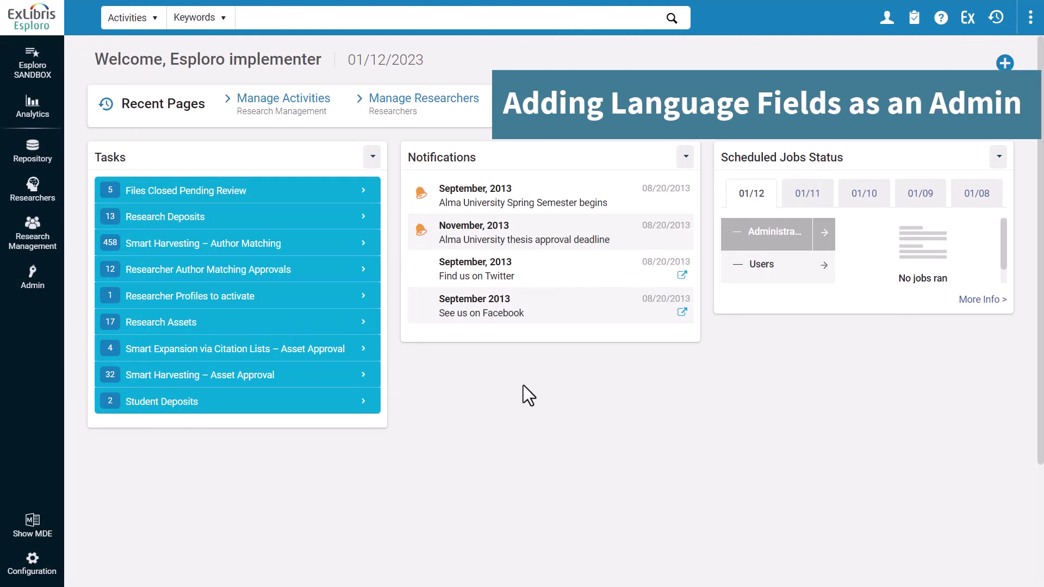
# Go to the research activities list and open the Thesis Advisor [PHD] activity for editing
pyautogui.click(49, 248)
pyautogui.click(162, 67)
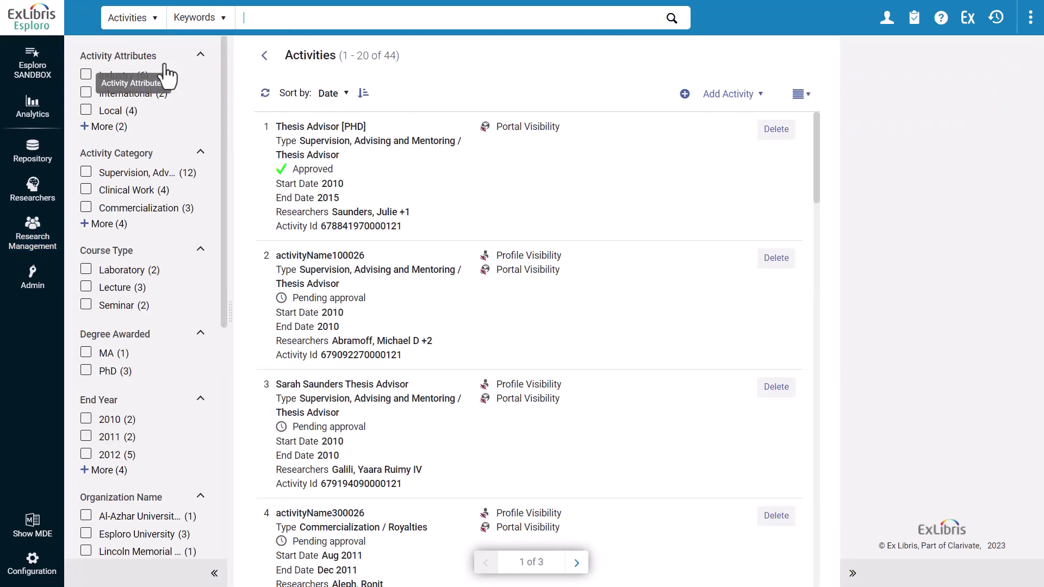
pyautogui.click(402, 192)
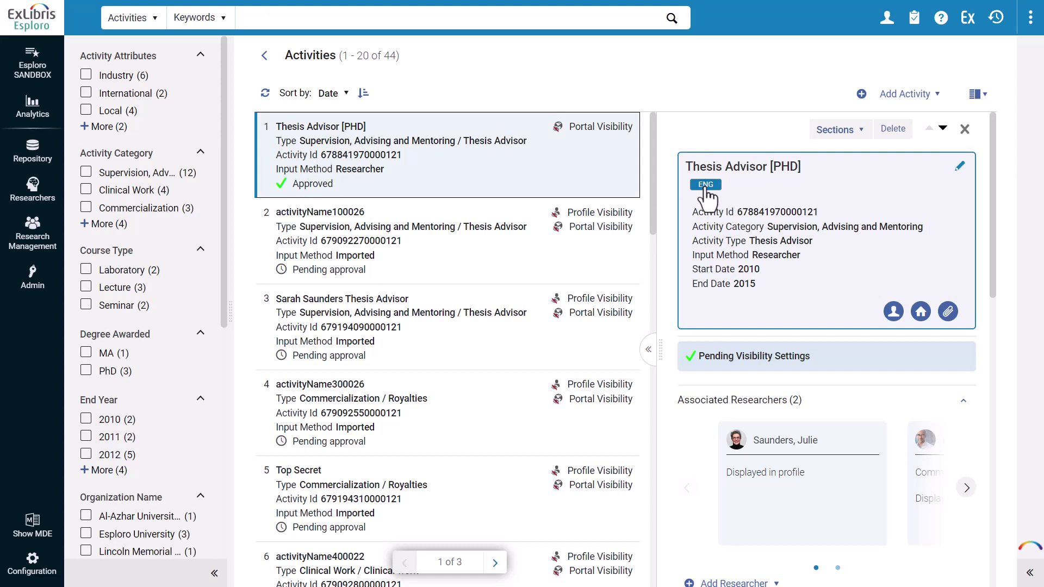
pyautogui.click(960, 168)
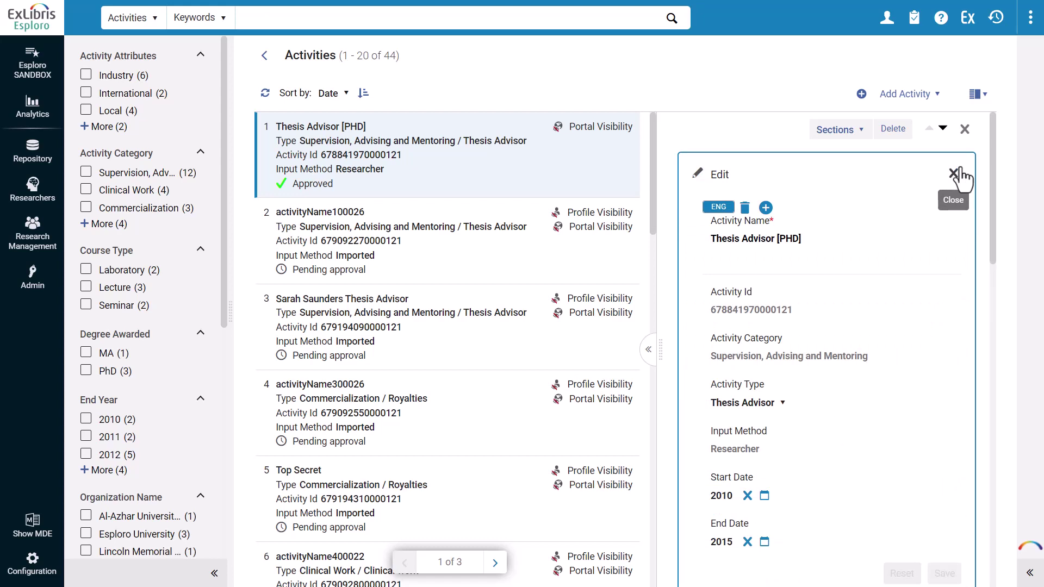
# Add a German version of the activity name, "Diplomarbeit Betreuer", check the English name, and save the activity
pyautogui.click(766, 208)
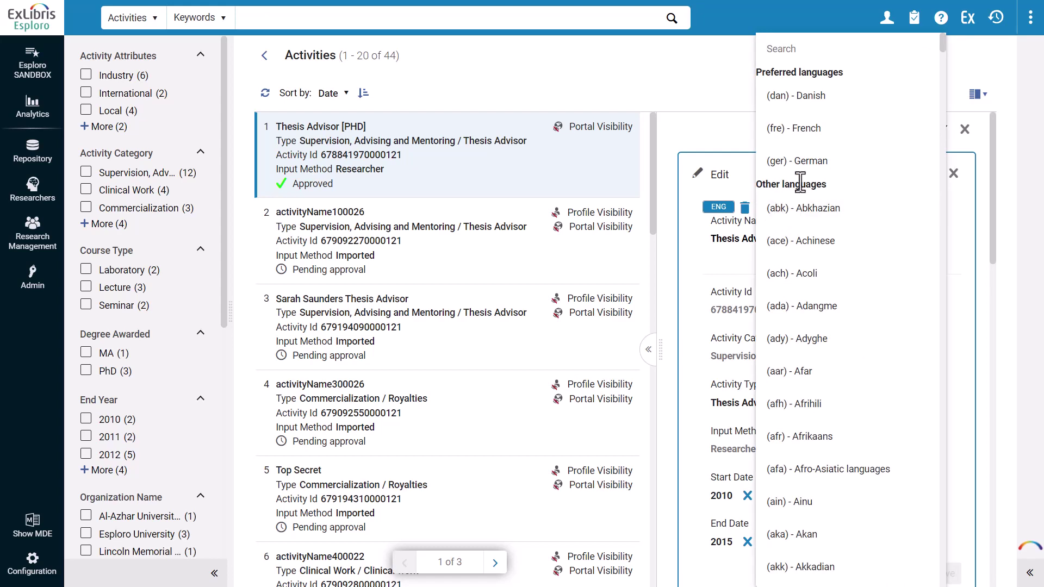
pyautogui.click(807, 166)
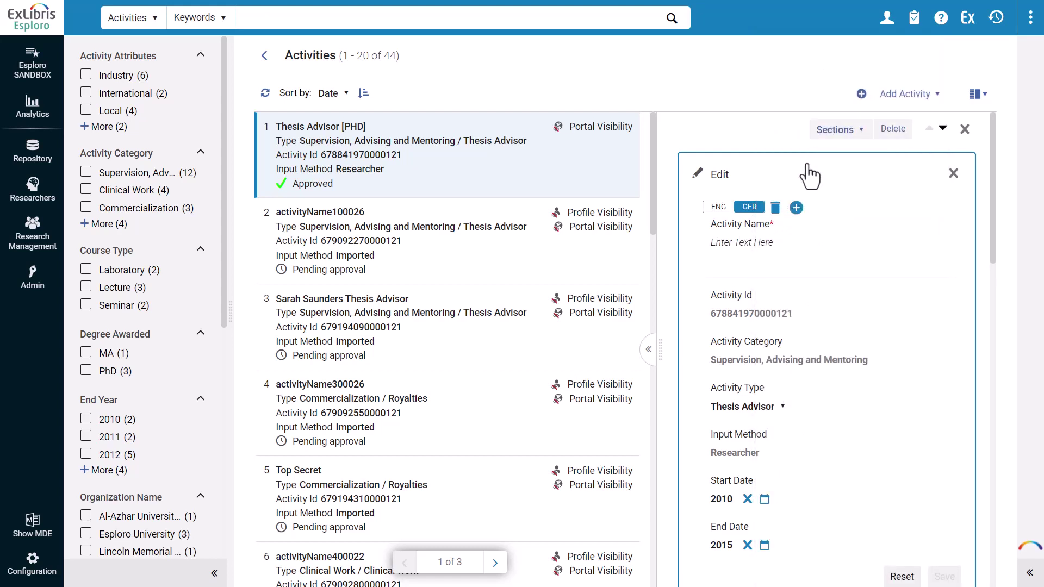
pyautogui.click(715, 243)
pyautogui.write('Diplomarbeit Betreuer')
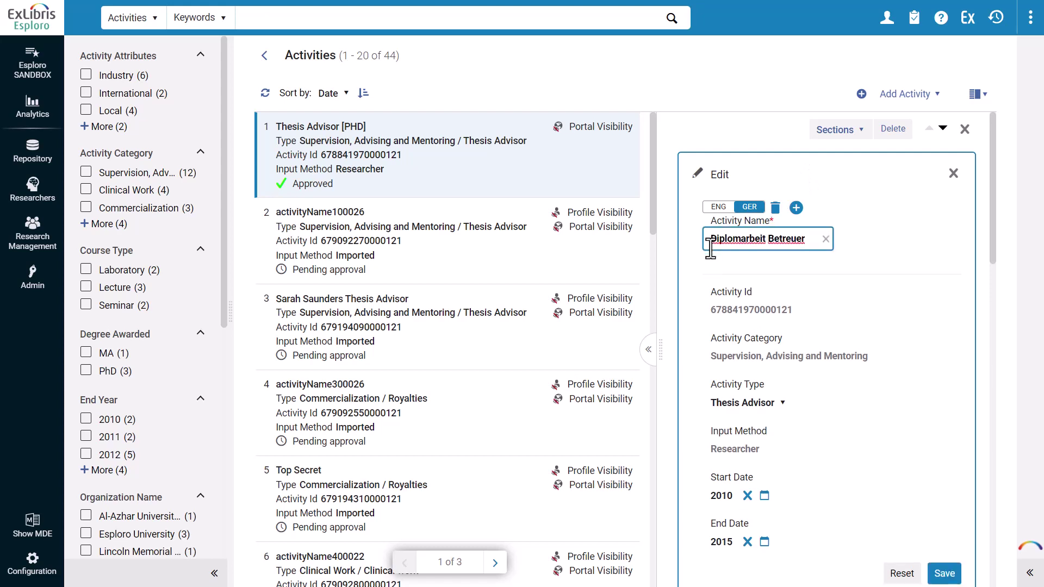
pyautogui.click(718, 207)
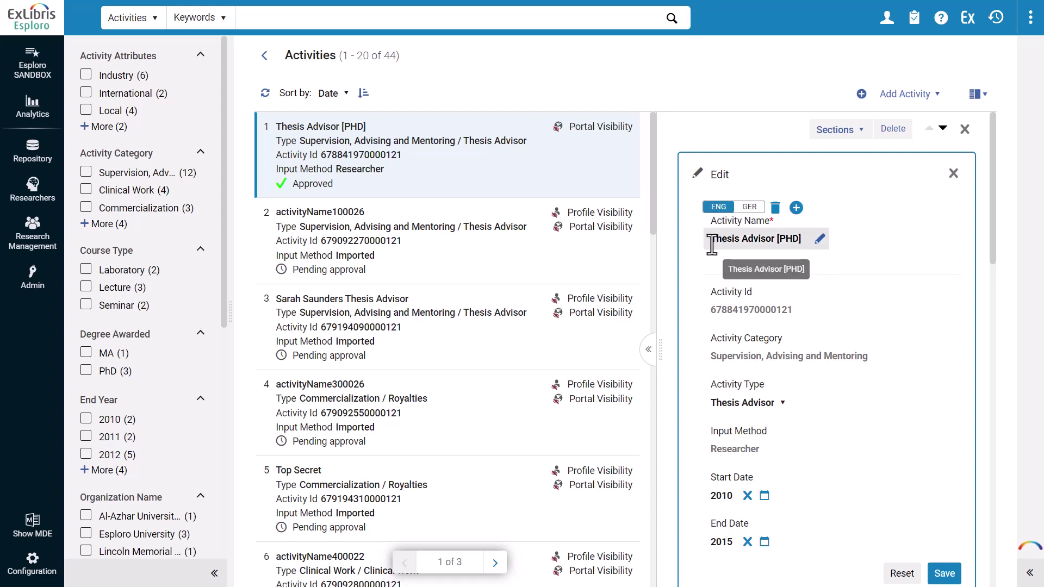
pyautogui.click(953, 578)
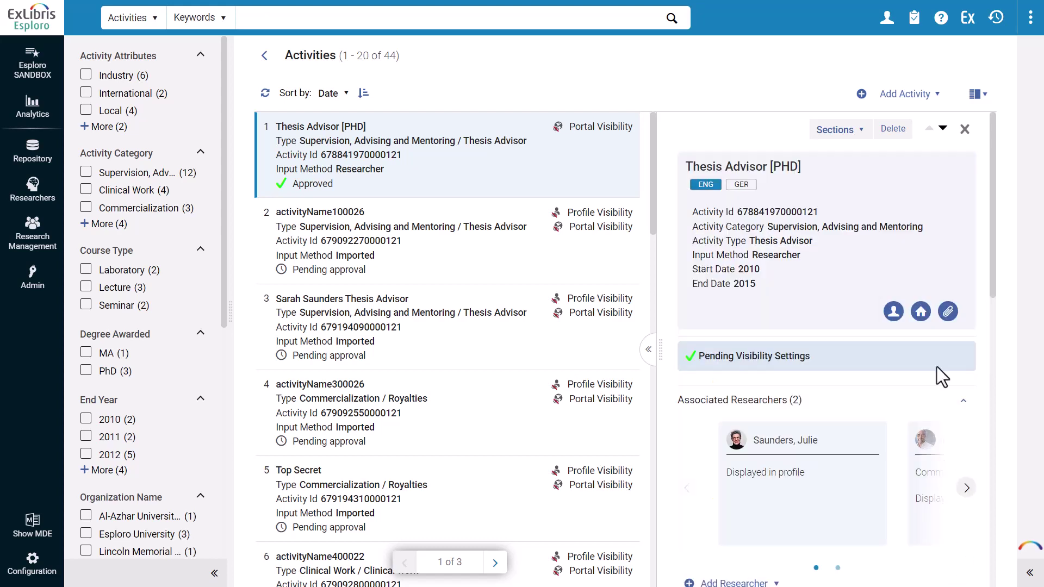
# Reopen the activity for editing and add a French version of its name, "Directeur de Thèse"
pyautogui.click(954, 173)
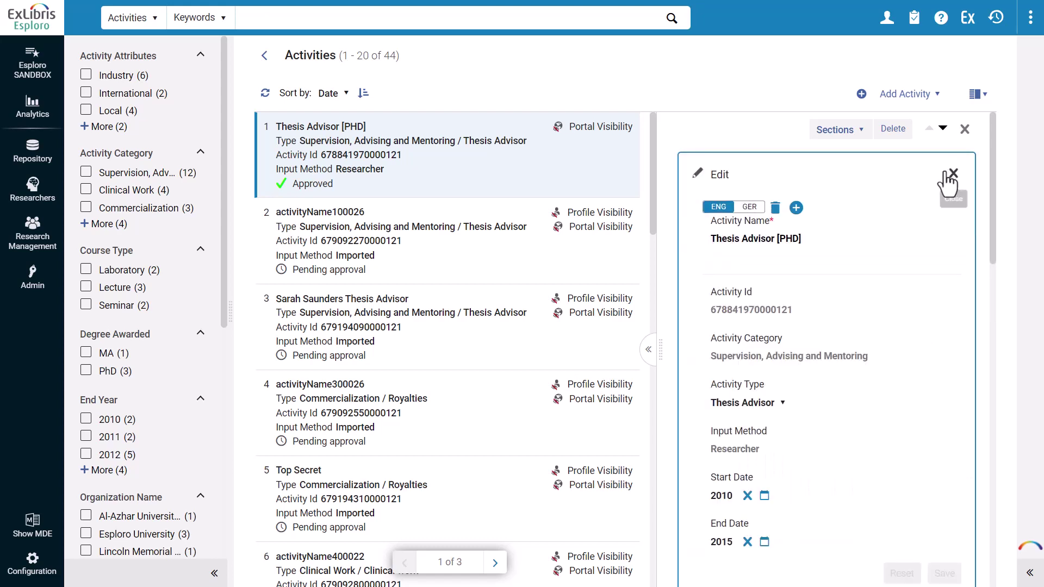
pyautogui.click(795, 207)
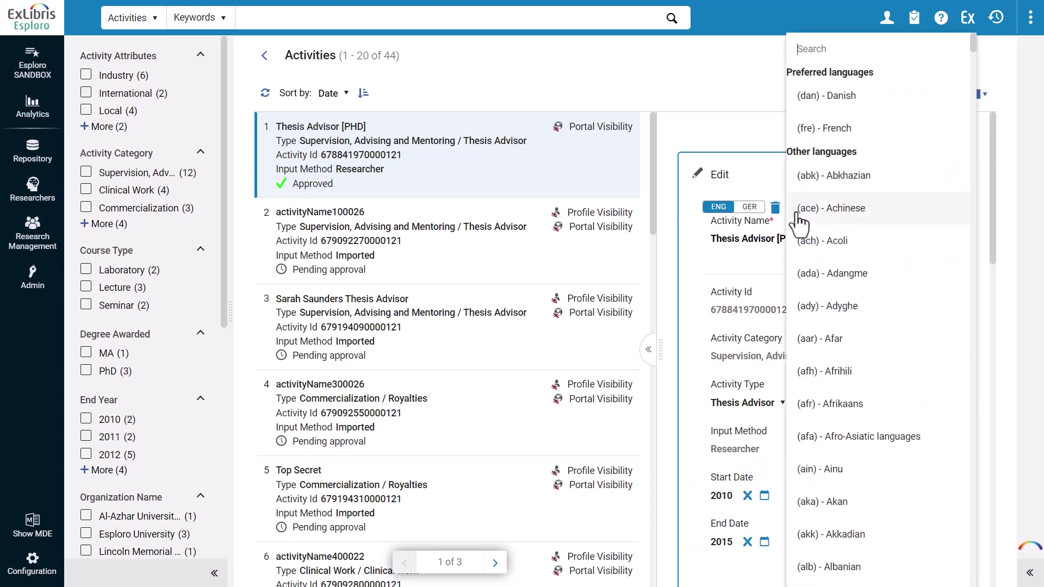
pyautogui.click(943, 134)
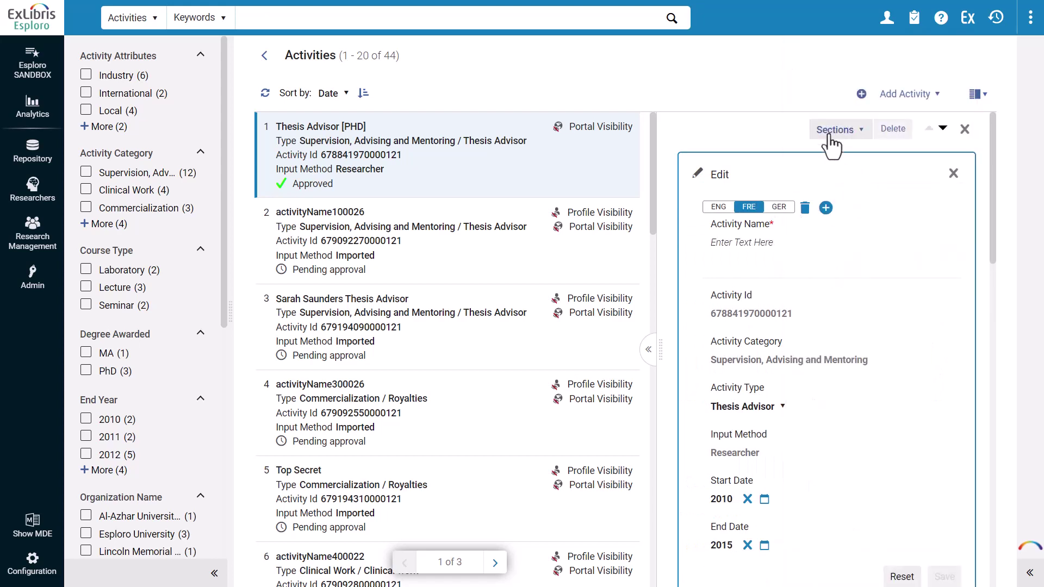
pyautogui.click(709, 242)
pyautogui.write('Directeur de Thèse')
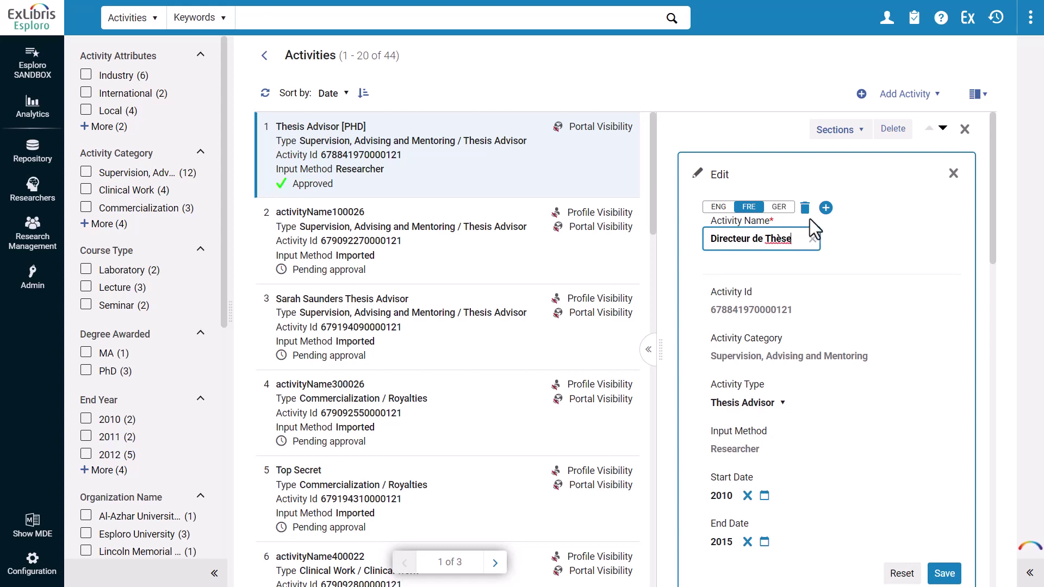
# Add an undefined (N/A) language version to the activity name
pyautogui.click(825, 207)
pyautogui.write('n/')
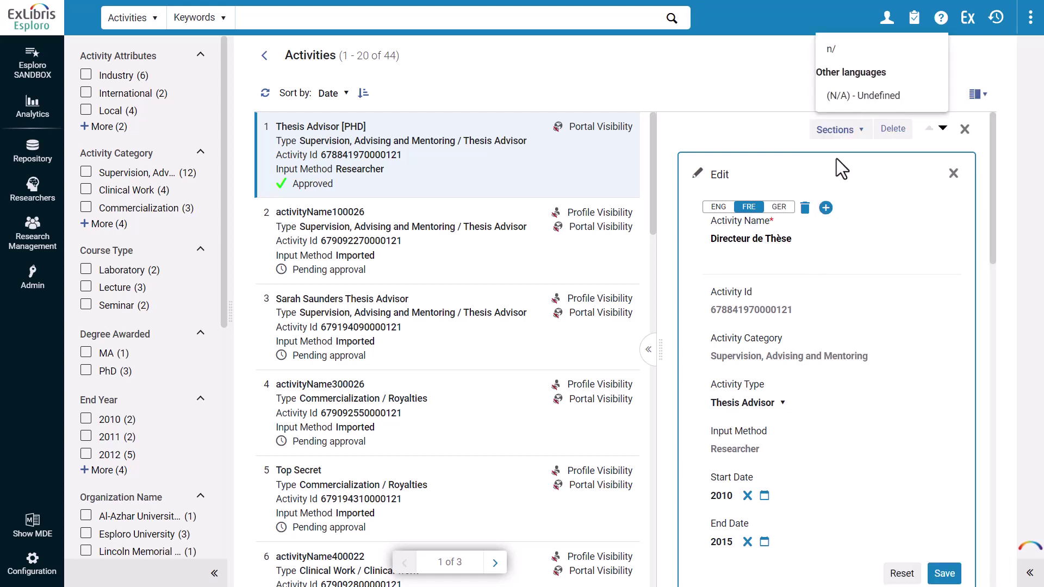
pyautogui.click(842, 98)
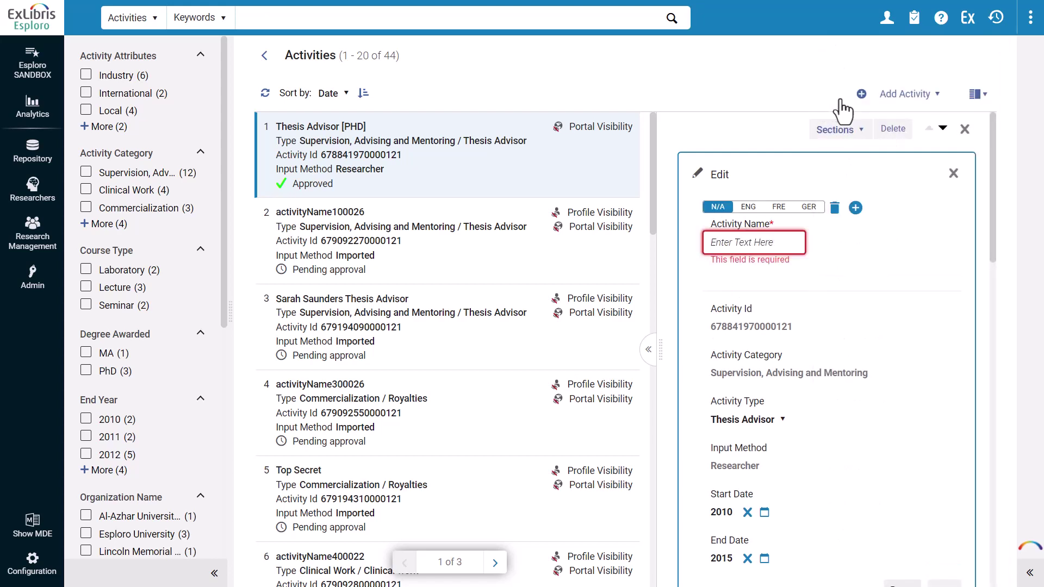
# Delete the French version of the activity name and save the activity
pyautogui.click(778, 209)
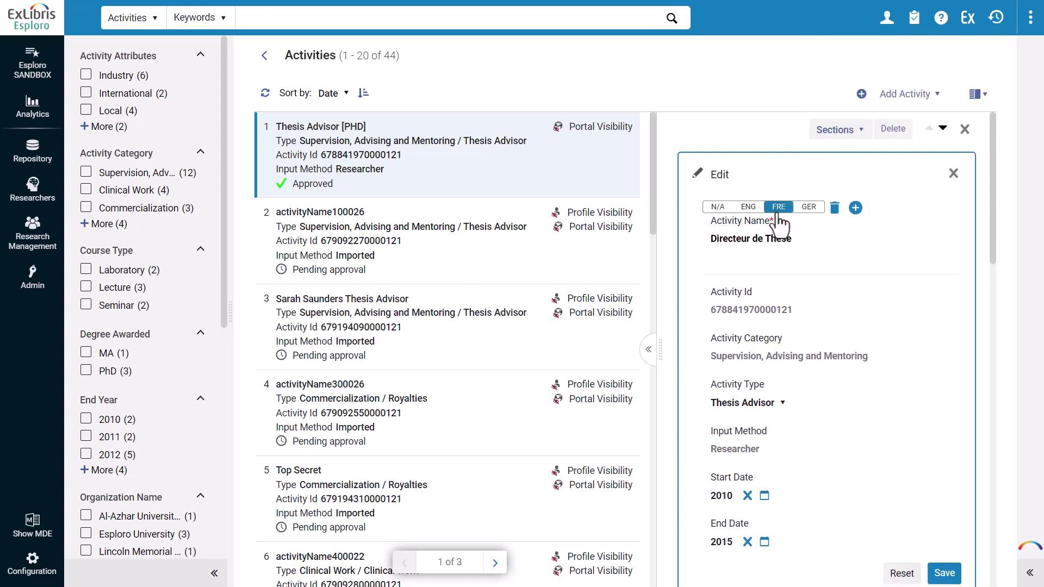
pyautogui.click(835, 209)
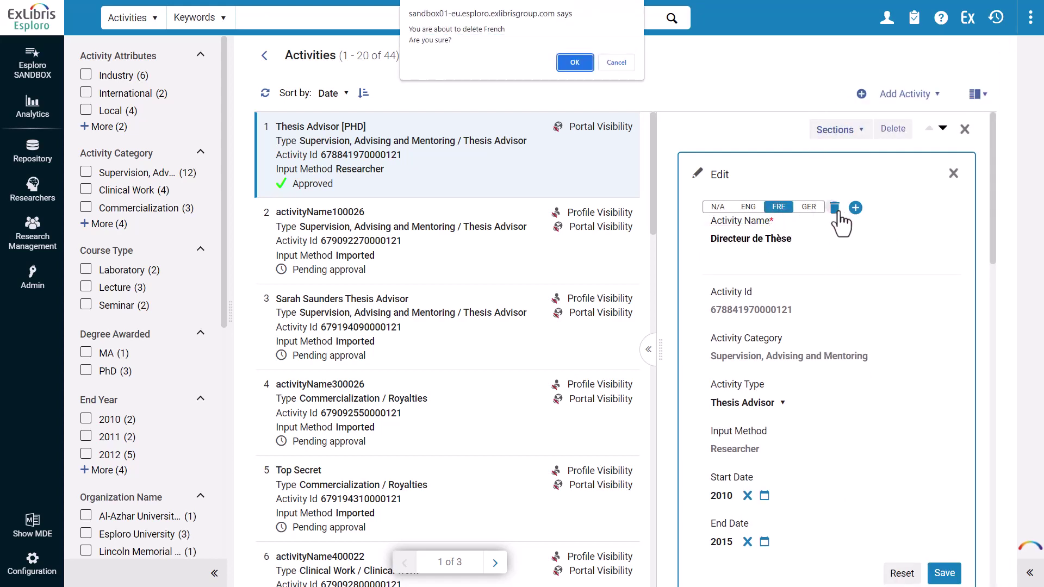
pyautogui.click(575, 63)
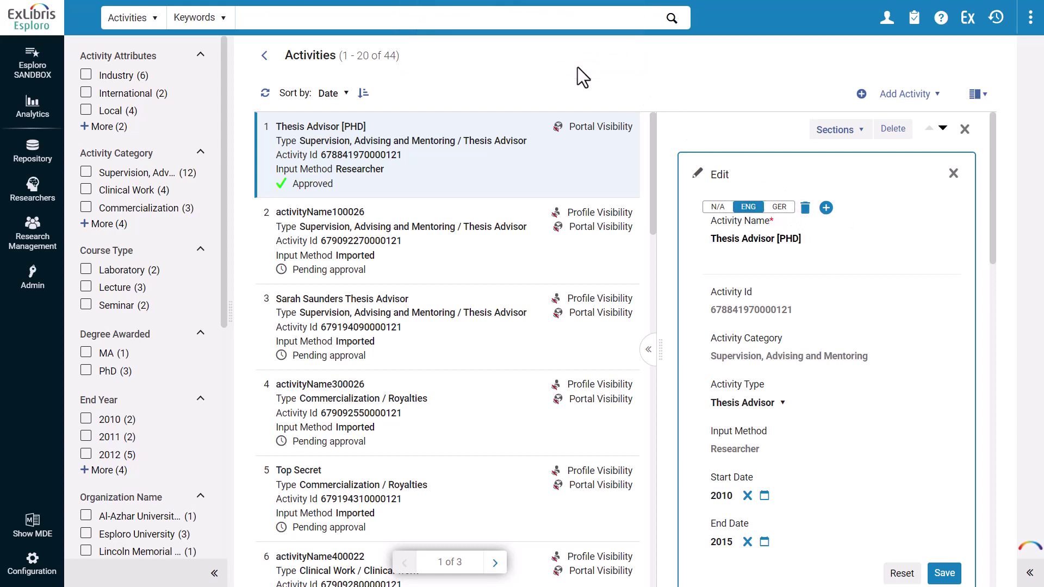
pyautogui.click(943, 580)
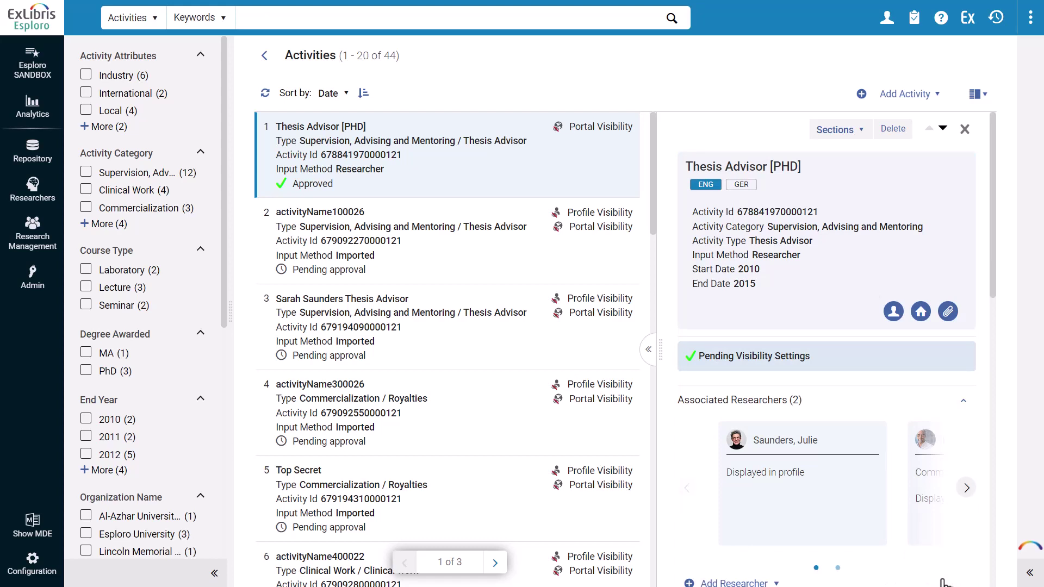
# Add a French description to the activity reading "J'aime aider les étudiants à atteindre leur potentiel." and save it
pyautogui.scroll(-5, 944, 582)
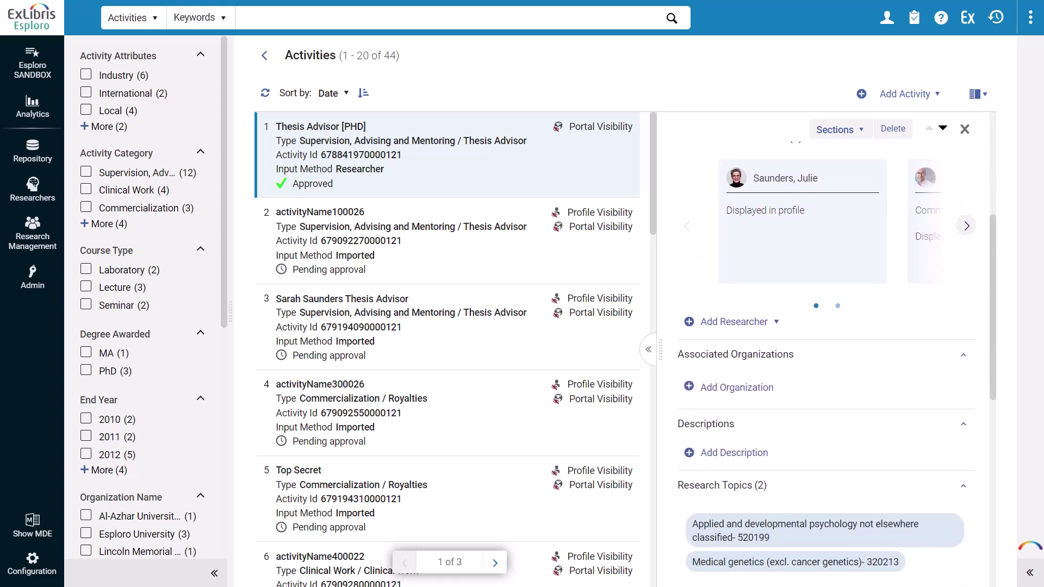
pyautogui.scroll(-3, 837, 363)
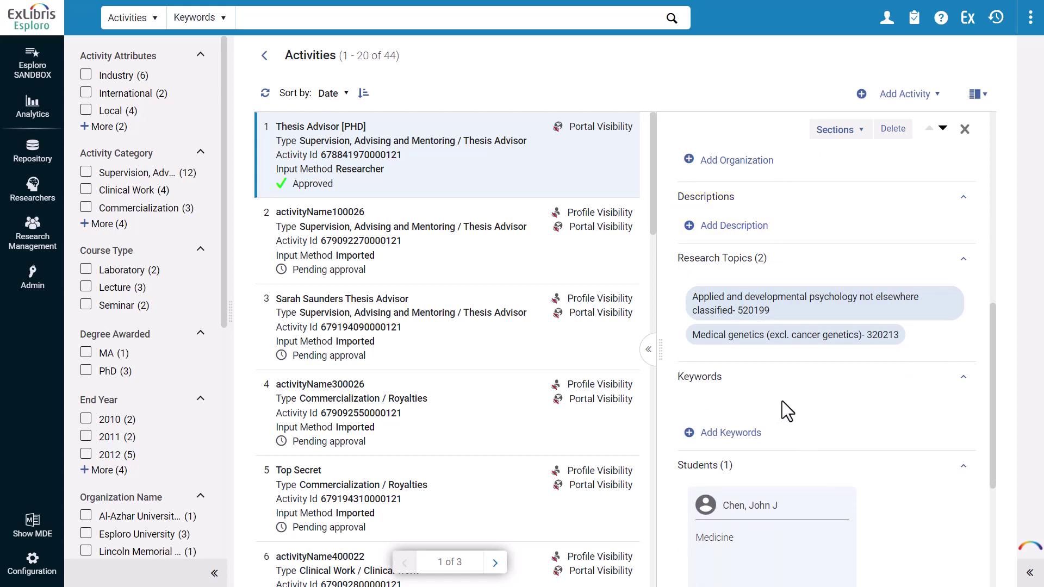
pyautogui.click(723, 229)
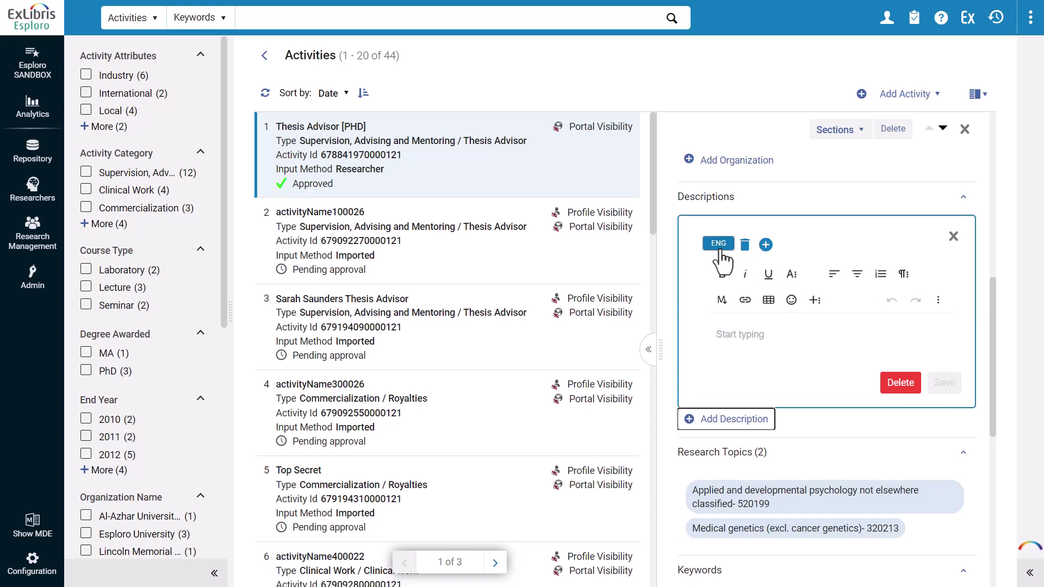
pyautogui.click(766, 246)
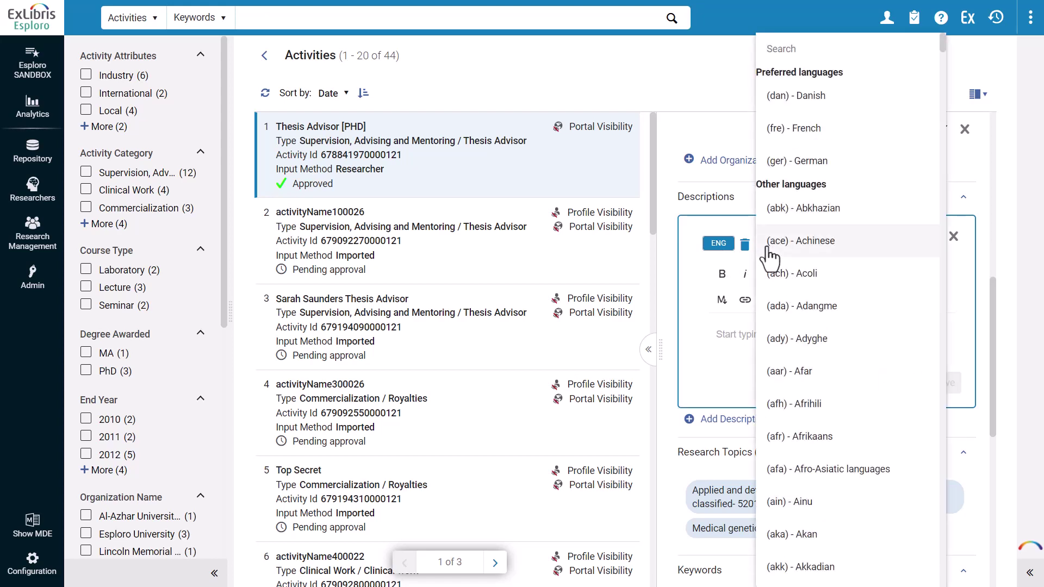
pyautogui.click(821, 134)
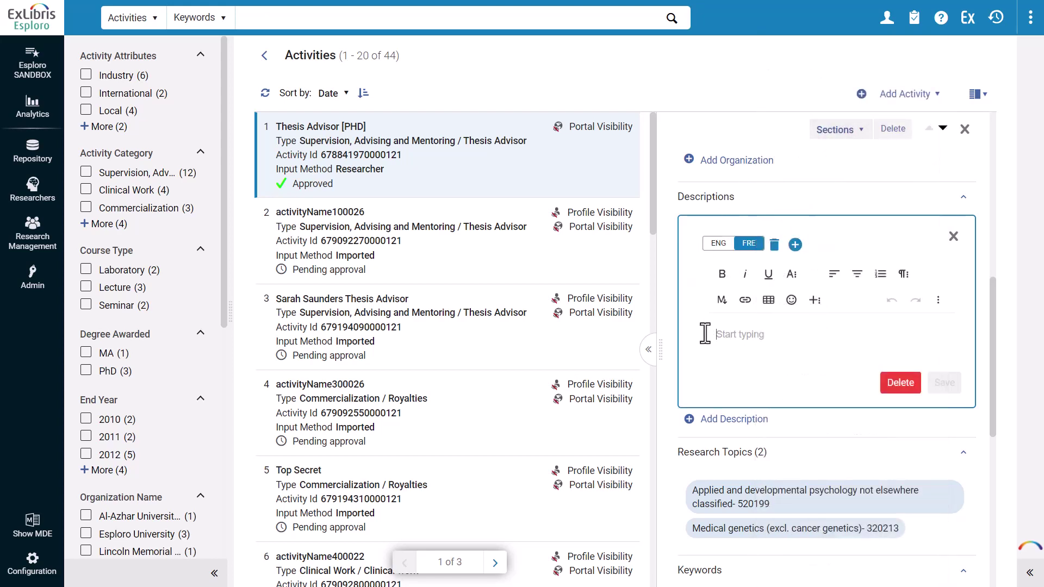
pyautogui.write("J'aime aider les étudiants à atteindre leur potentiel.")
pyautogui.click(941, 387)
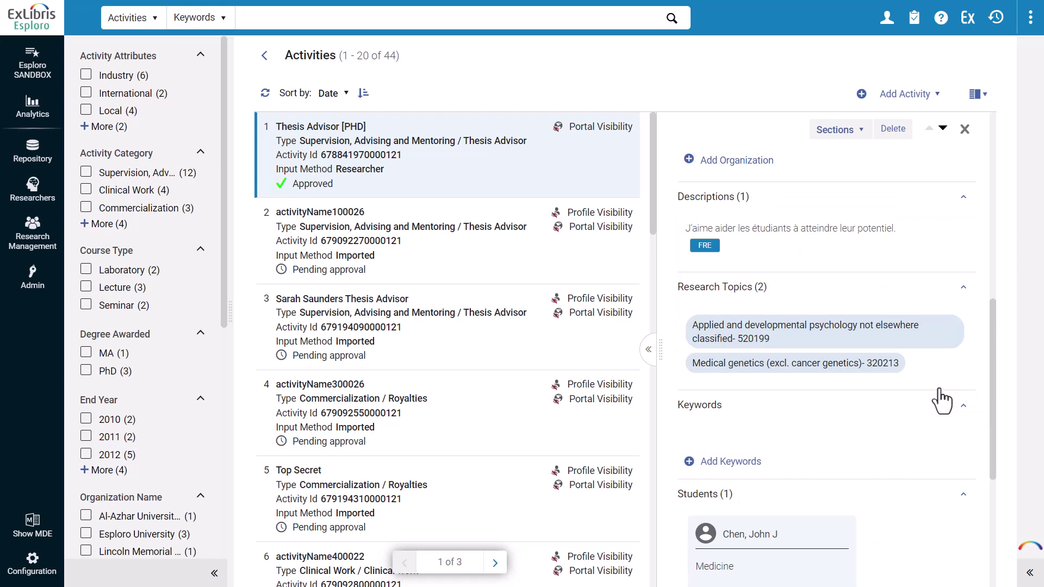
# Go to the projects list and open the Seaweed production project for editing
pyautogui.click(13, 246)
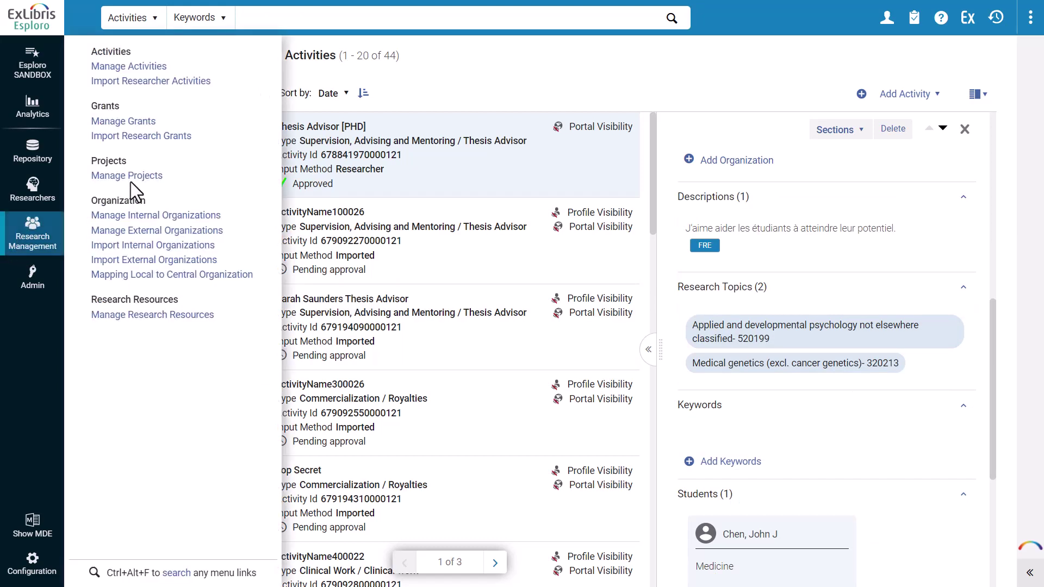
pyautogui.click(84, 174)
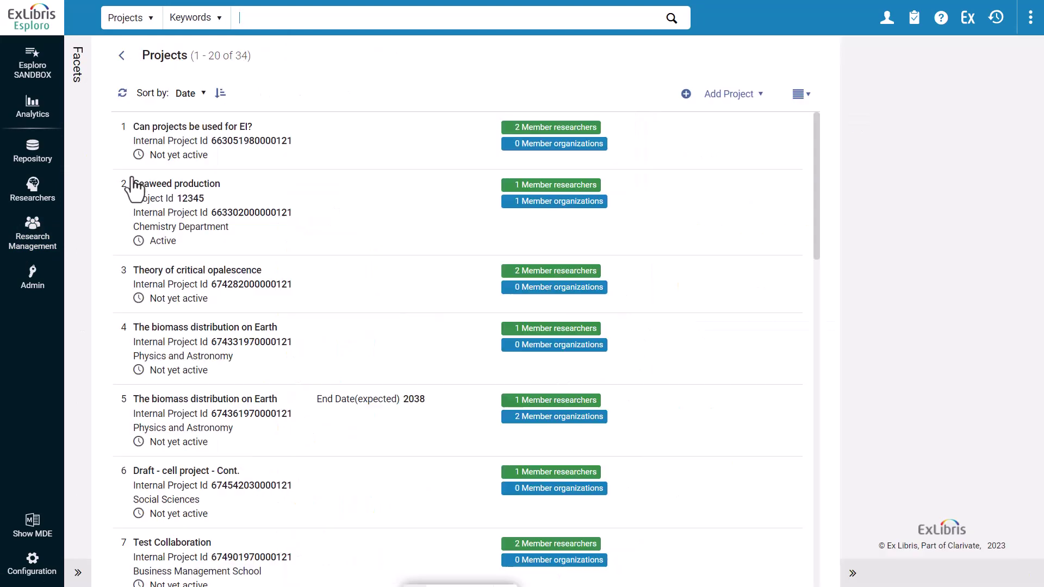
pyautogui.click(339, 230)
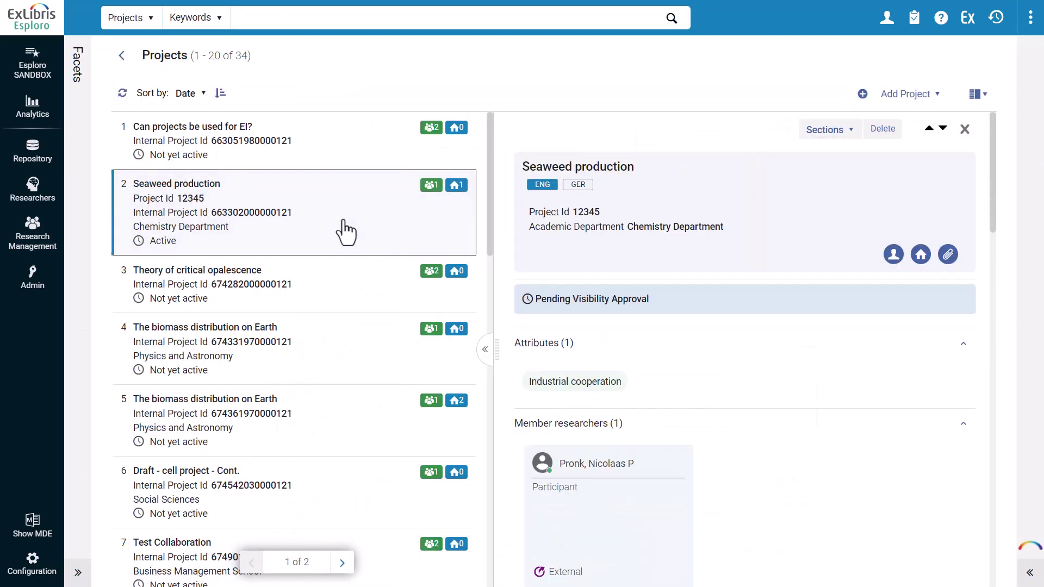
pyautogui.click(958, 169)
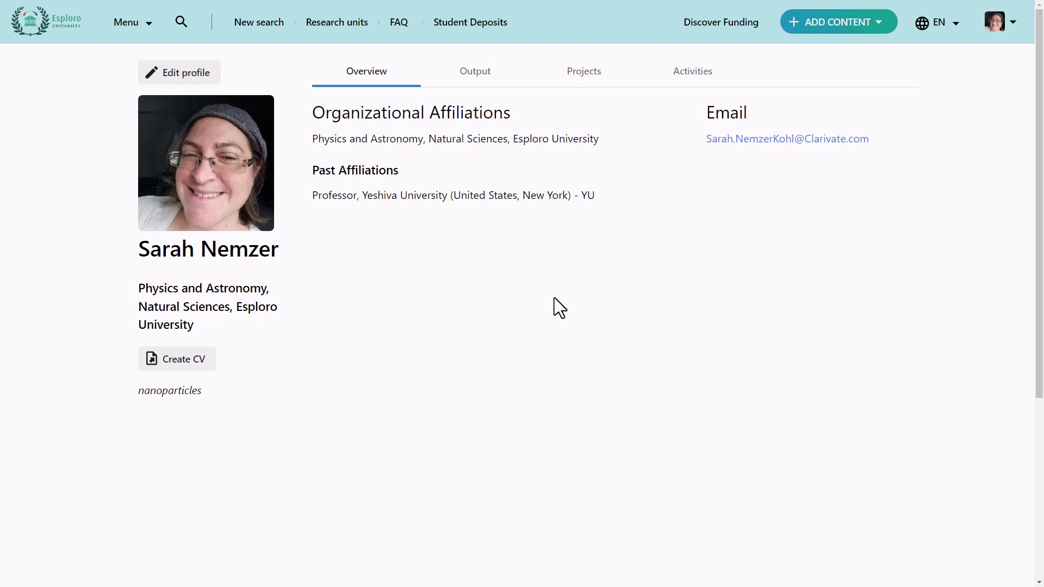
# Look over the projects and activities in the researcher profile and open the Magnetische Energie project for editing
pyautogui.click(609, 81)
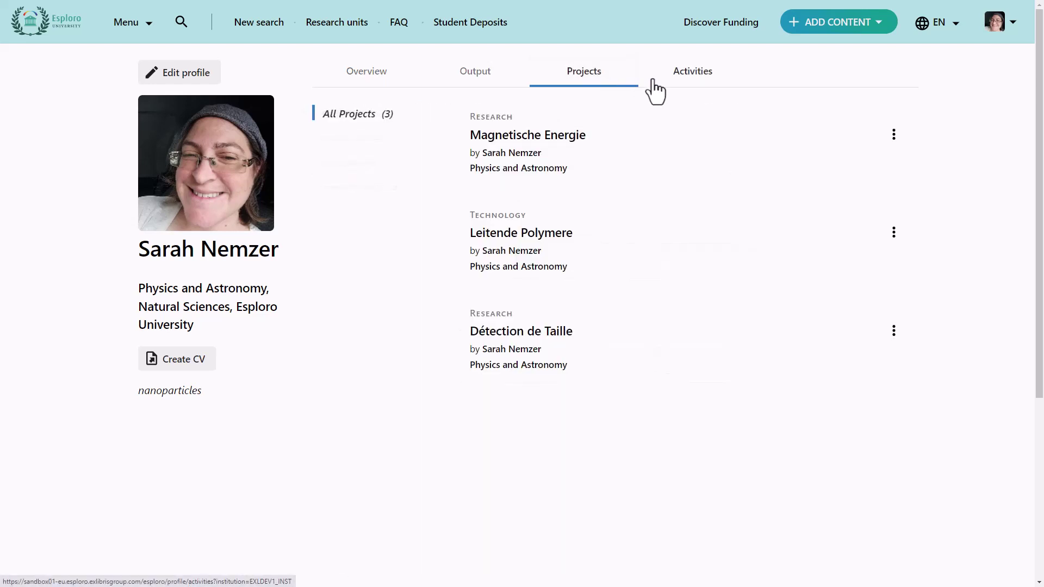
pyautogui.click(728, 89)
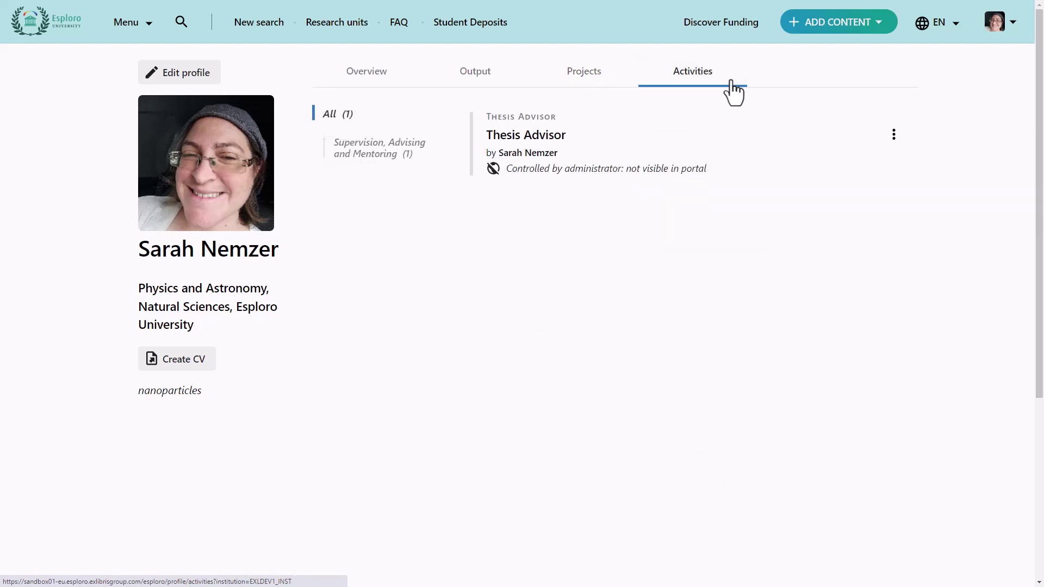
pyautogui.click(620, 88)
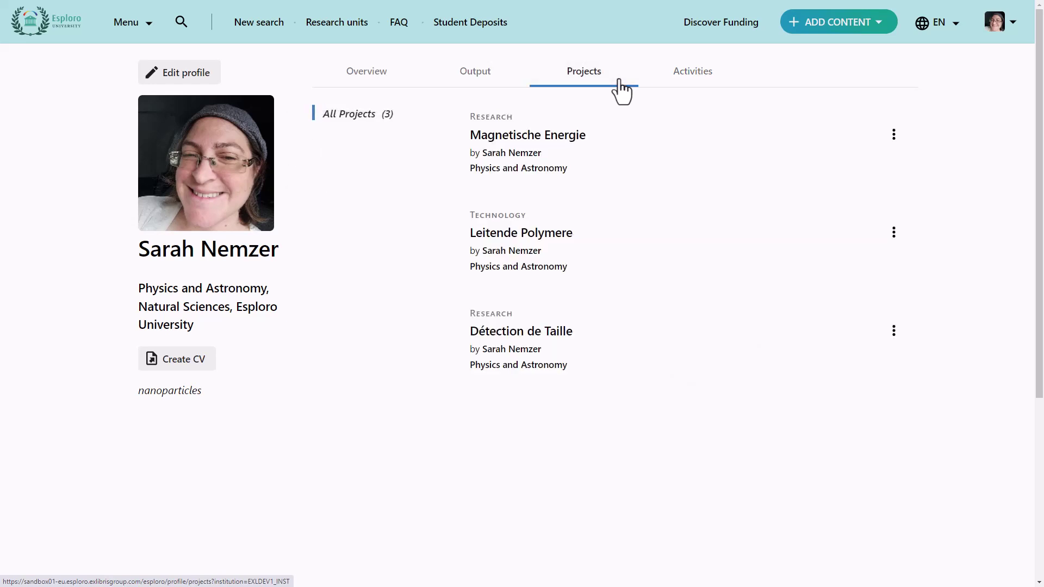
pyautogui.click(894, 136)
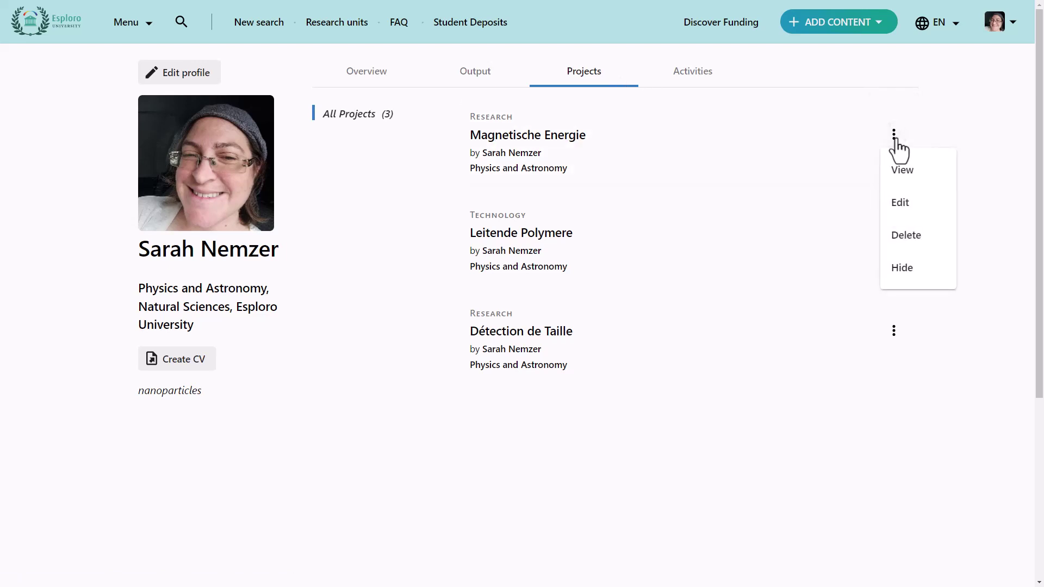
pyautogui.click(931, 209)
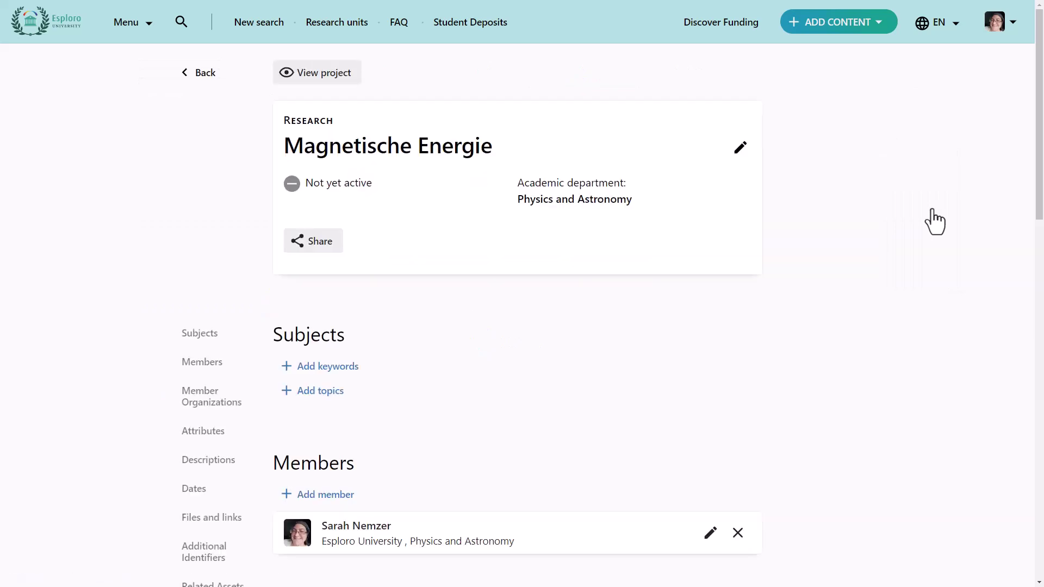
# Add an English version of the project title reading "Magnetic Energy" and save the project details
pyautogui.click(739, 148)
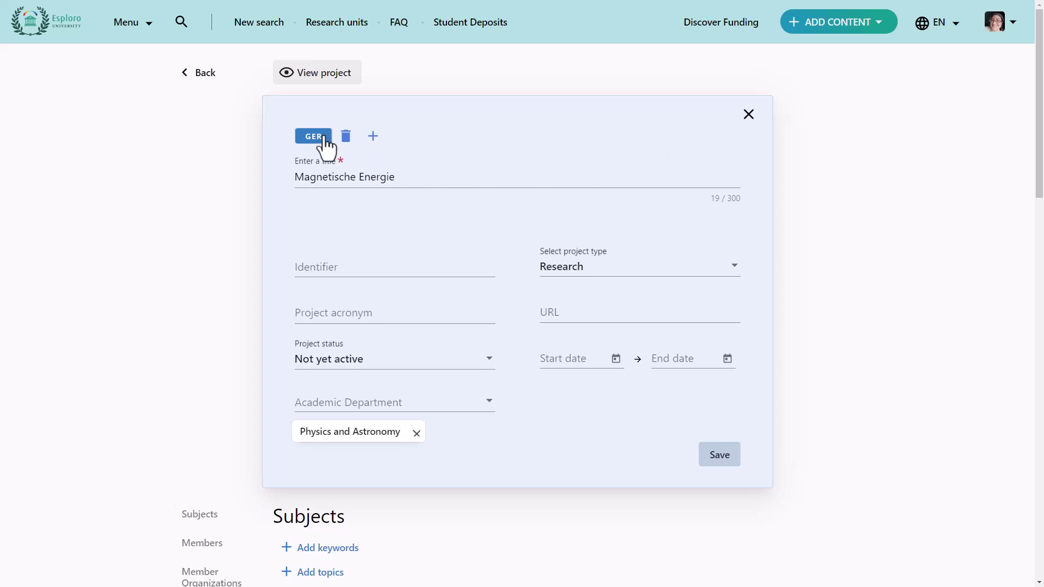
pyautogui.click(374, 141)
pyautogui.write('eng')
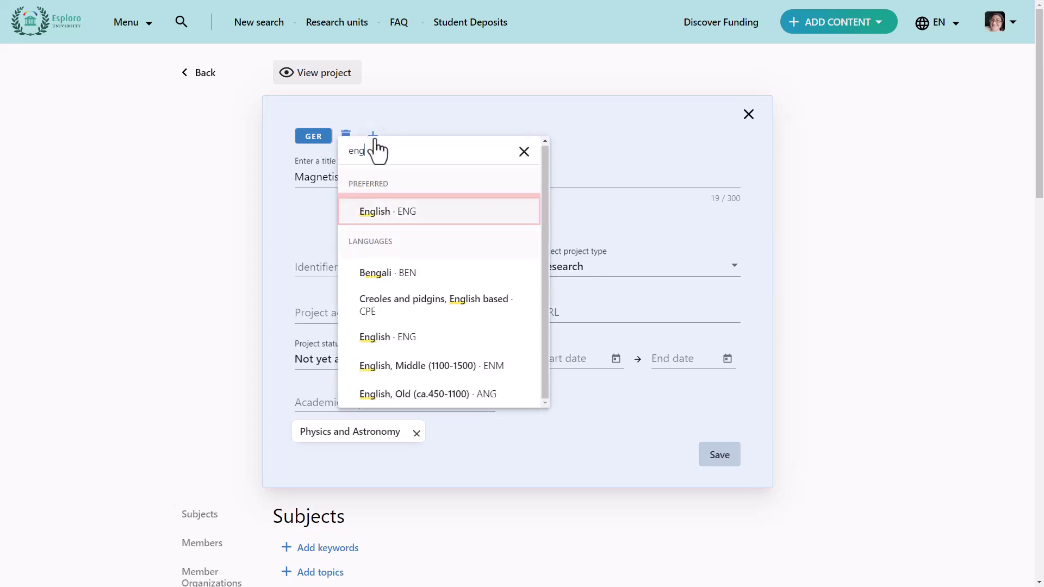
pyautogui.click(402, 213)
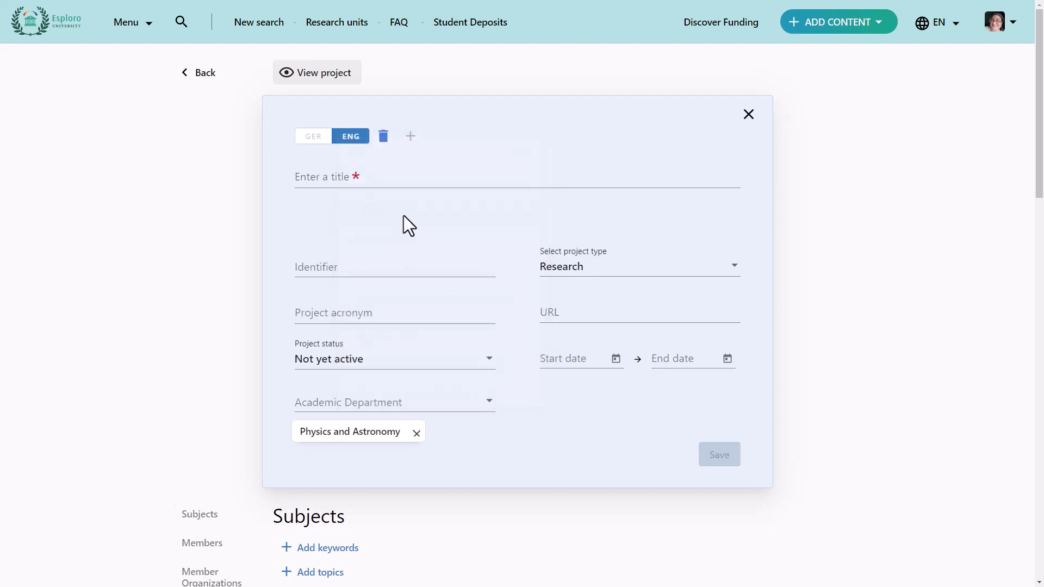
pyautogui.click(299, 180)
pyautogui.write('Magnetic Energy')
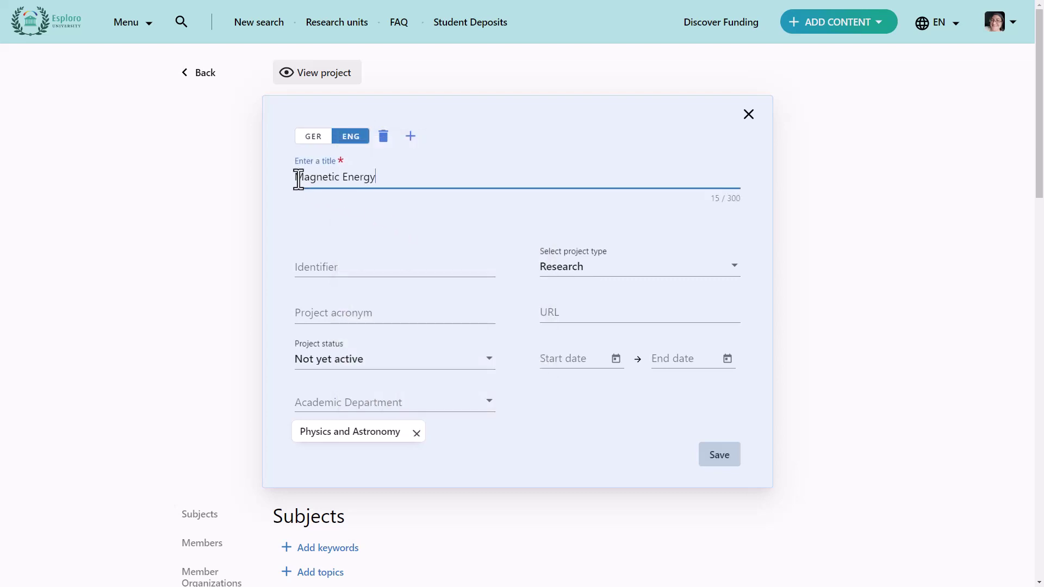
pyautogui.click(717, 455)
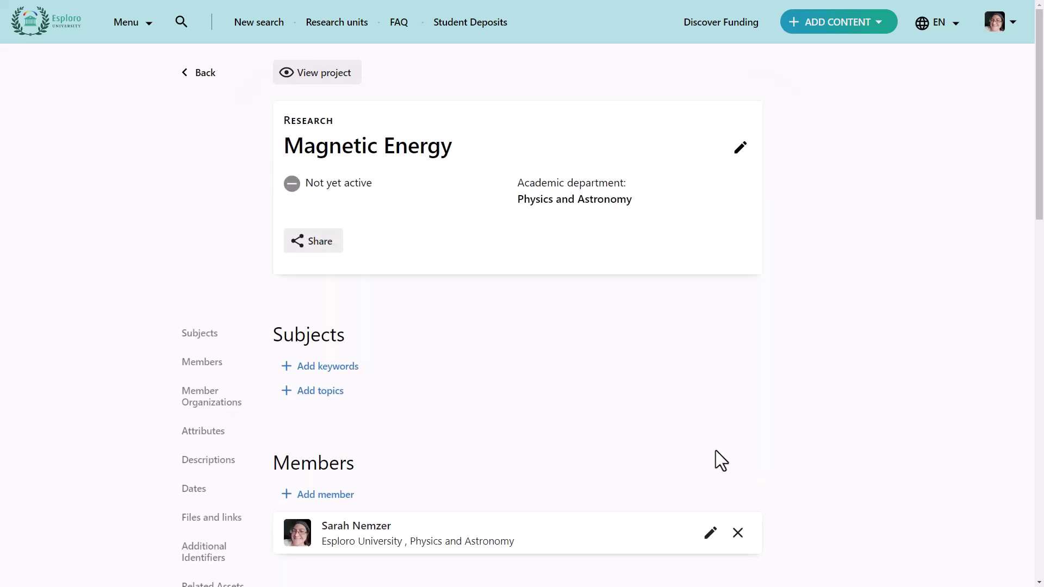
# Check the project title in view mode and with the display language set to German, ending on the edit page in English
pyautogui.click(345, 75)
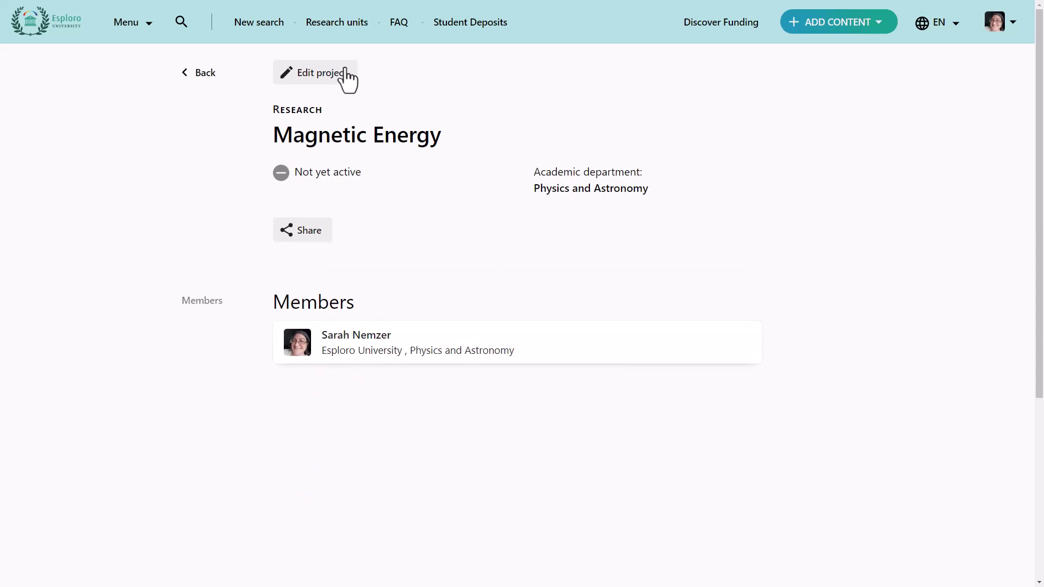
pyautogui.click(346, 75)
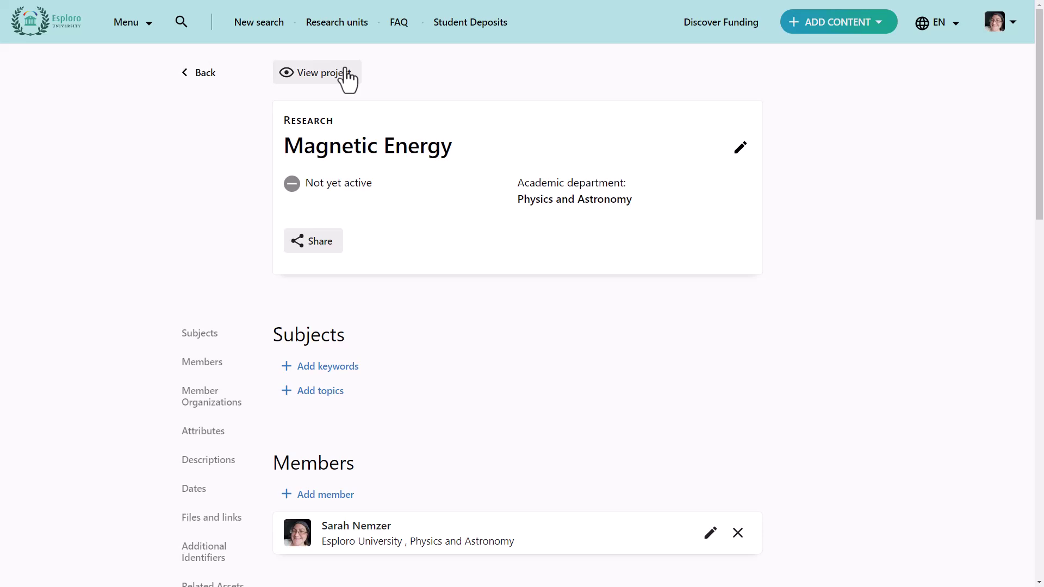
pyautogui.click(956, 24)
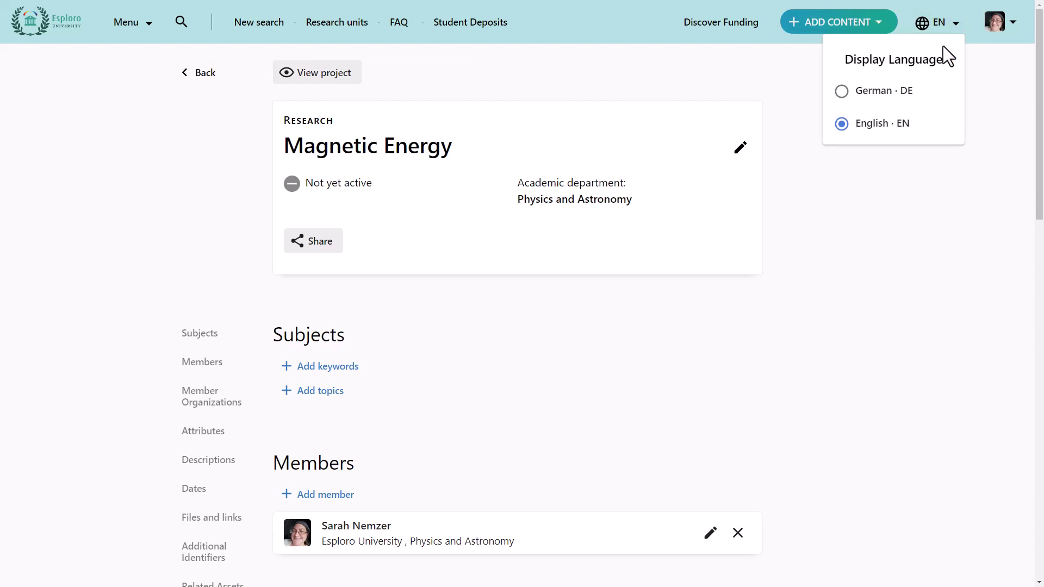
pyautogui.click(935, 94)
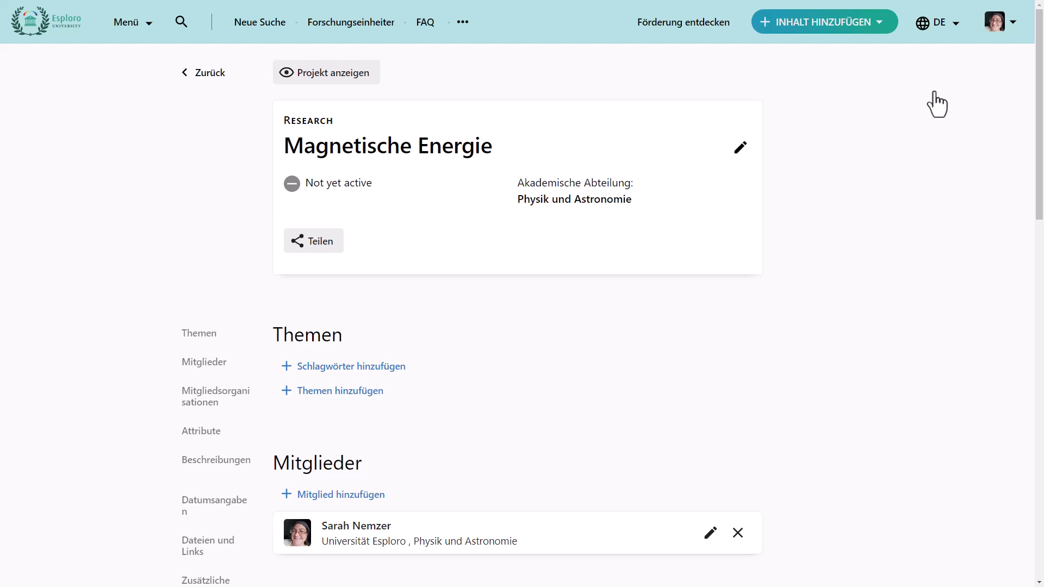
pyautogui.click(949, 23)
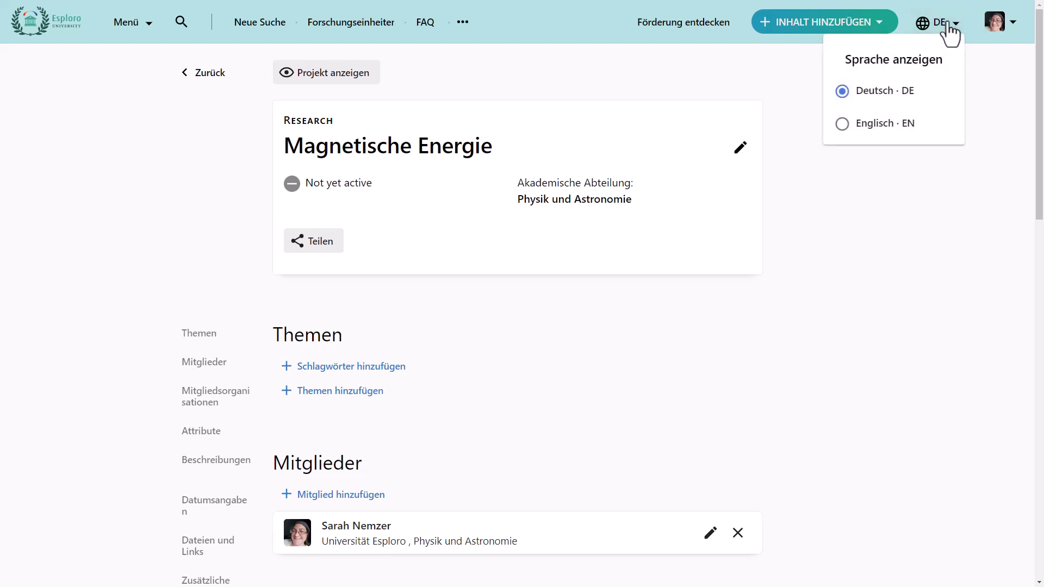
pyautogui.click(913, 128)
# Return to the profile's project list and compare the project titles in German and English display languages, ending in English
pyautogui.click(204, 74)
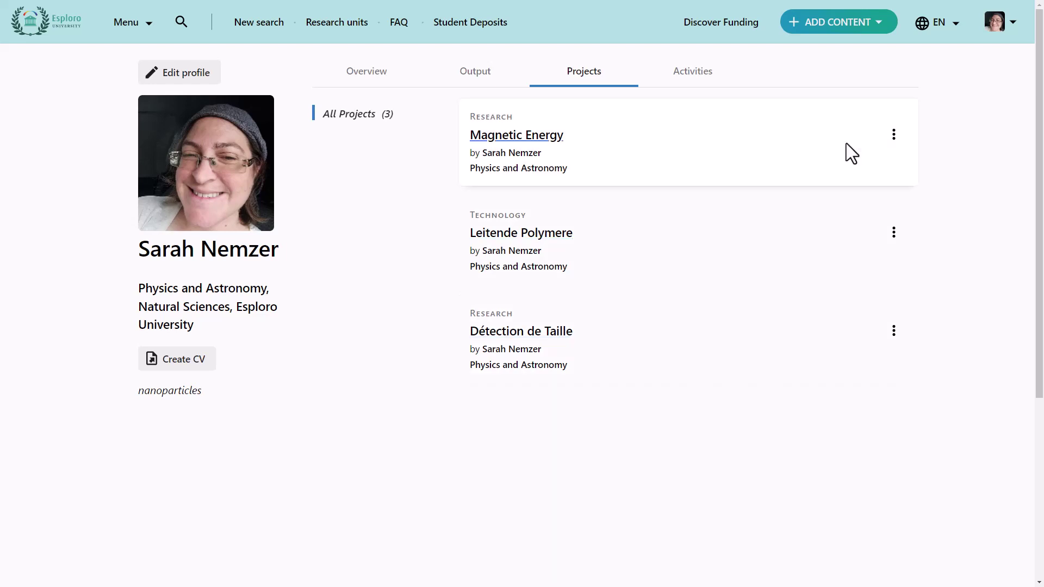
pyautogui.click(944, 27)
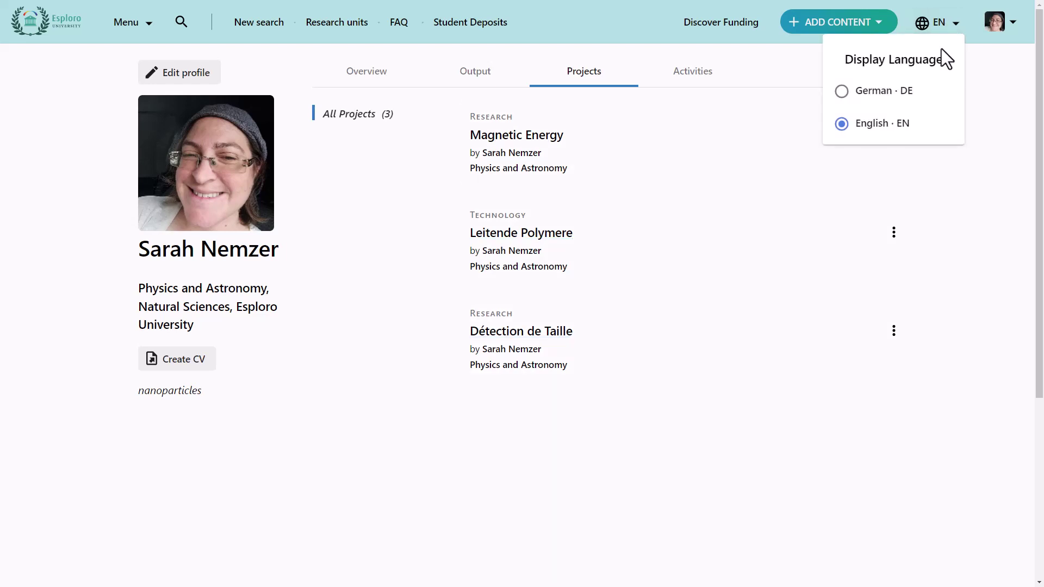
pyautogui.click(946, 113)
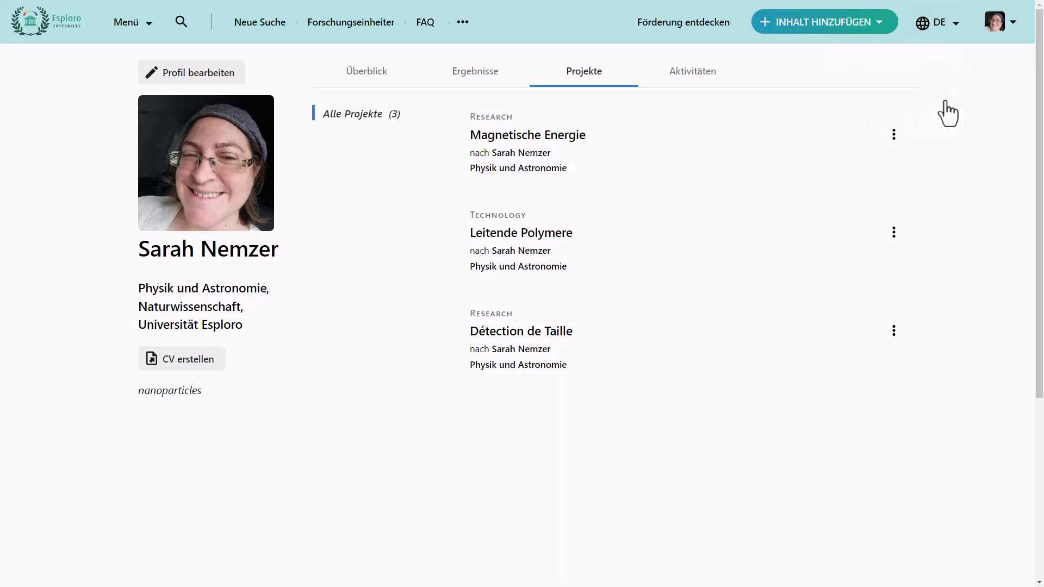
pyautogui.click(945, 29)
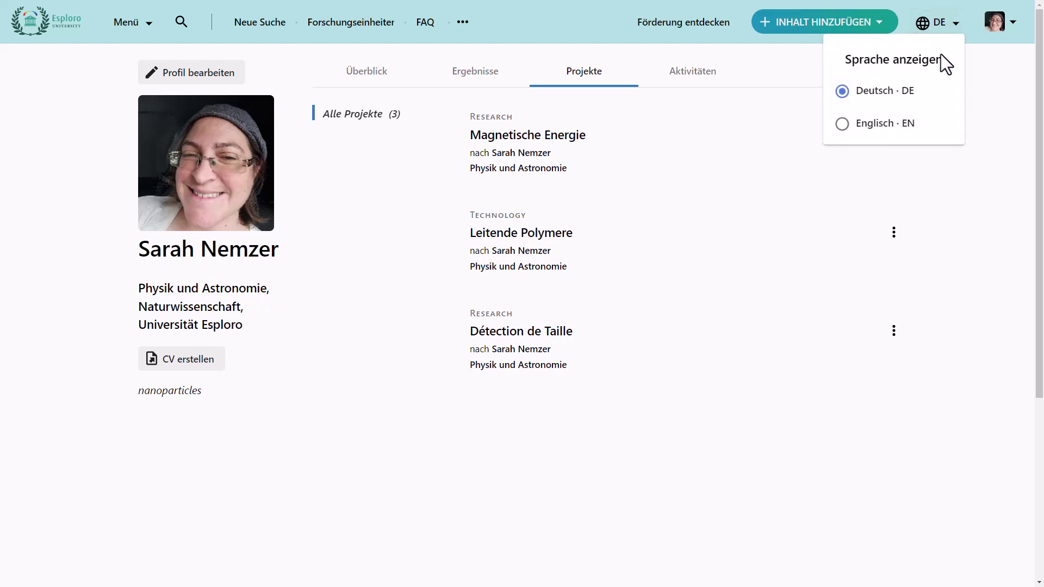
pyautogui.click(936, 137)
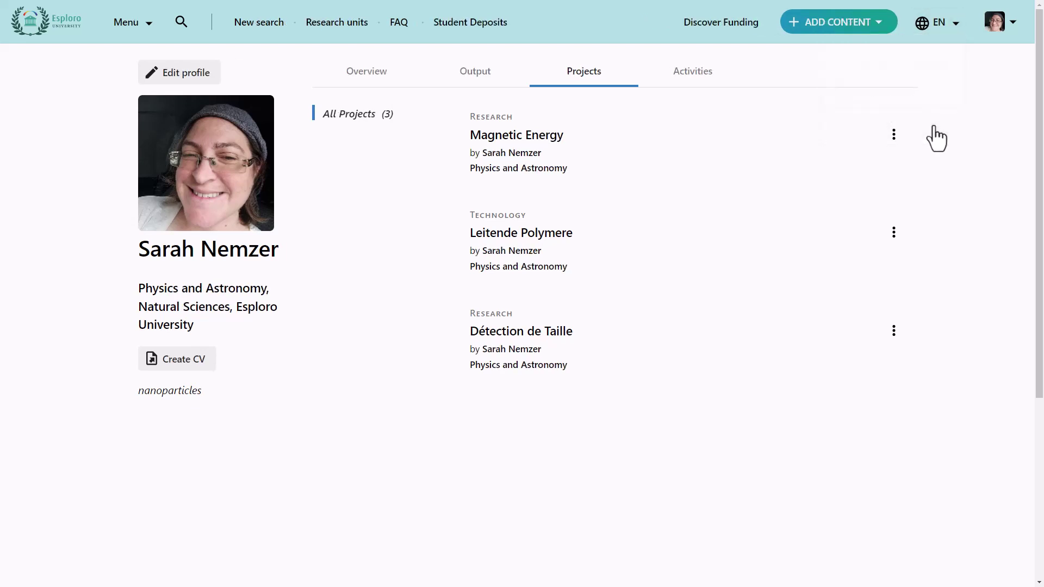